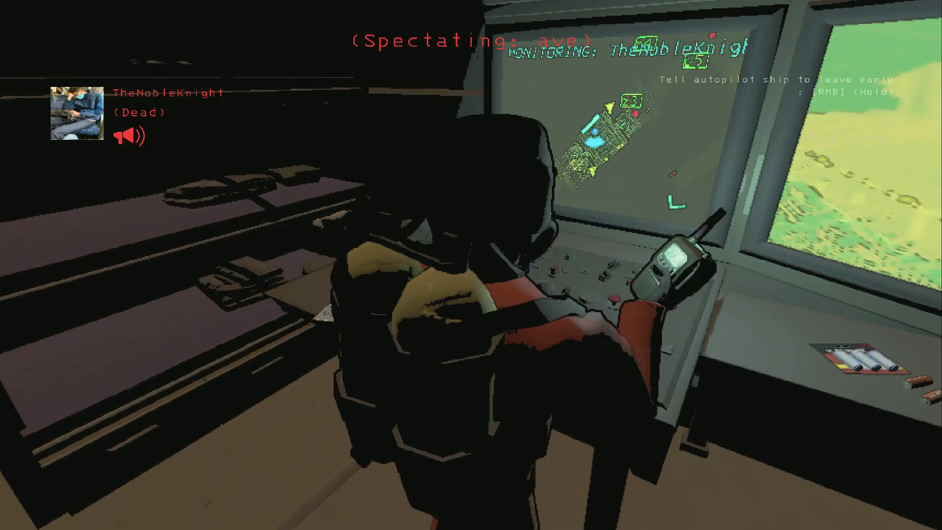
left_click(471, 264)
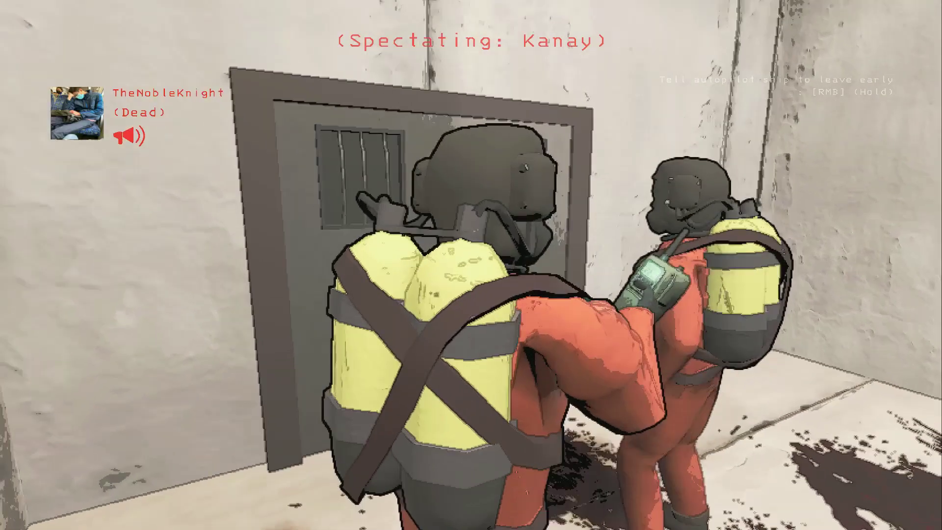
left_click(471, 265)
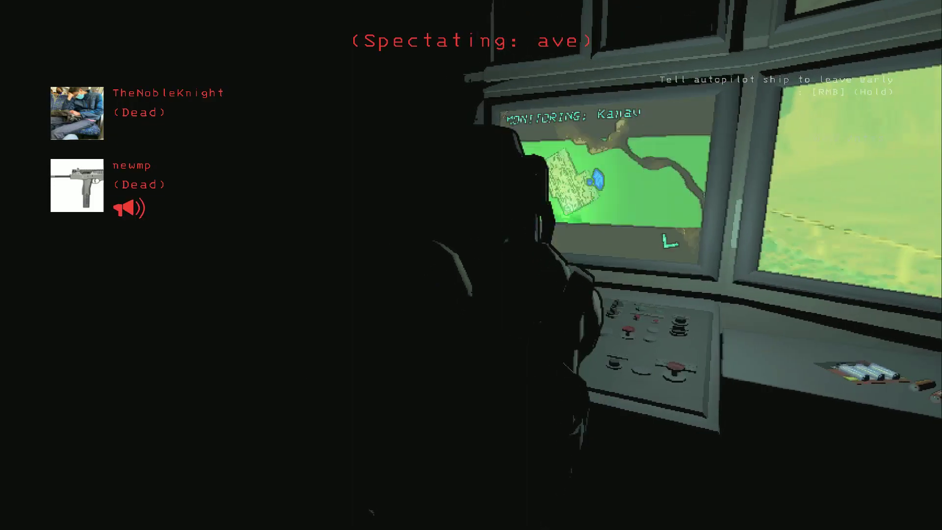
left_click(470, 265)
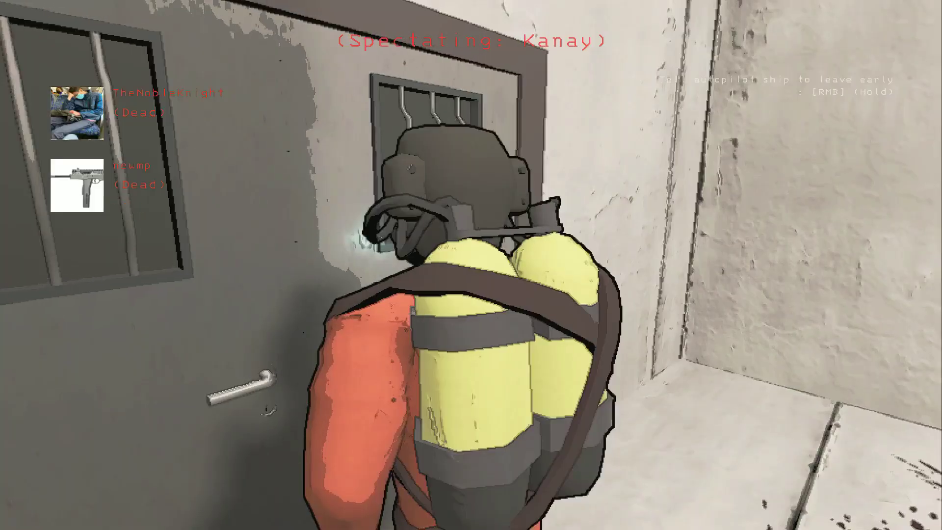
left_click(470, 265)
left_click(471, 264)
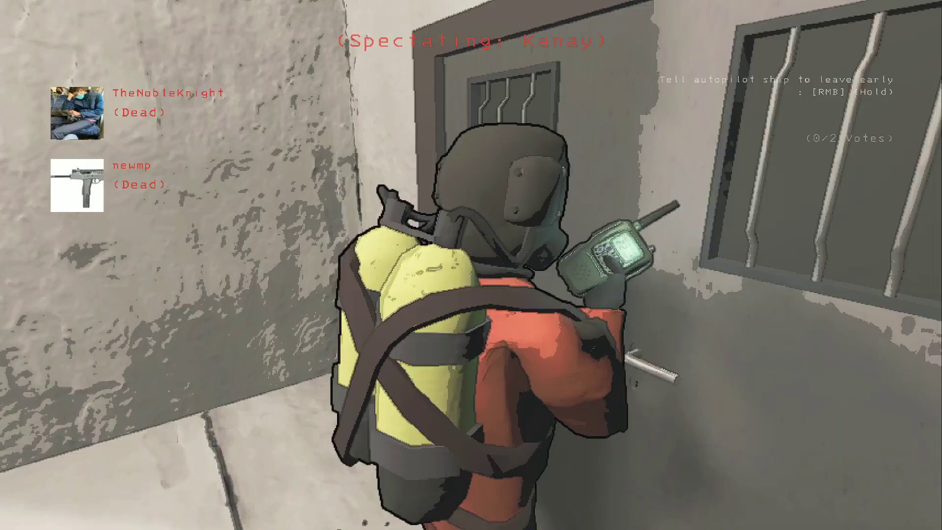